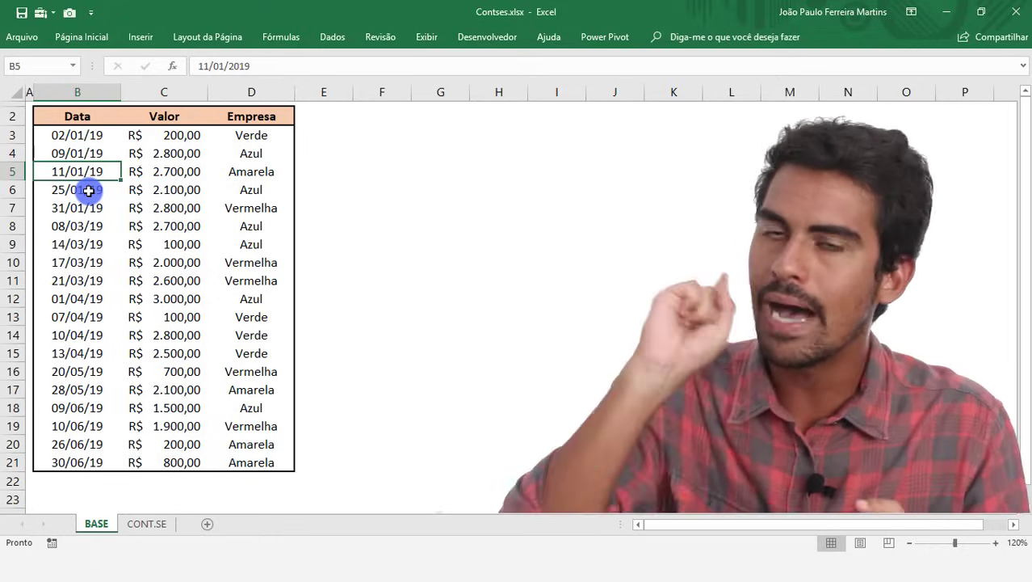
# - Enter =MÊS(B3) in cell E3 of the BASE sheet and fill the formula down to E21
pyautogui.click(315, 138)
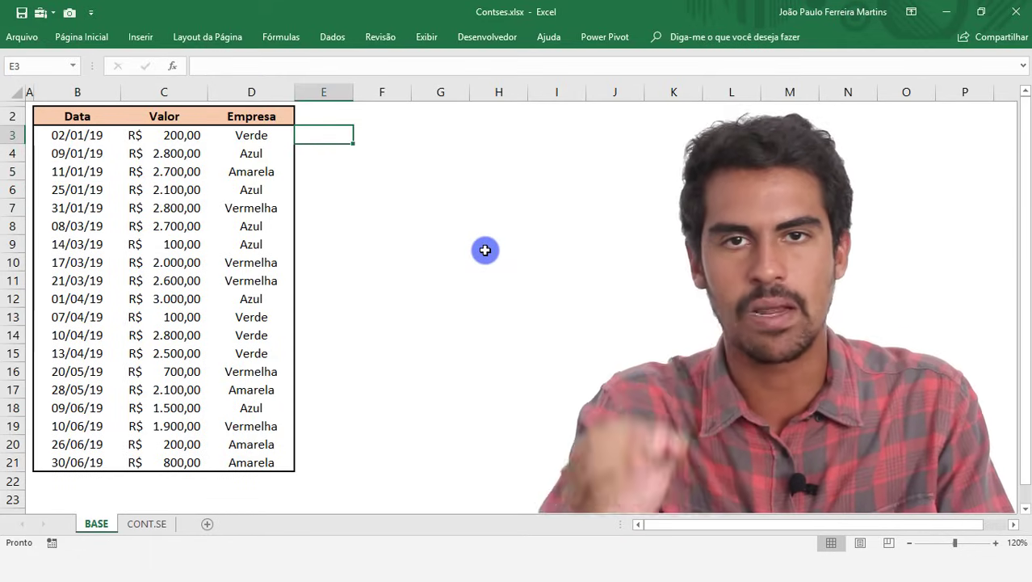
pyautogui.write('=MÊs')
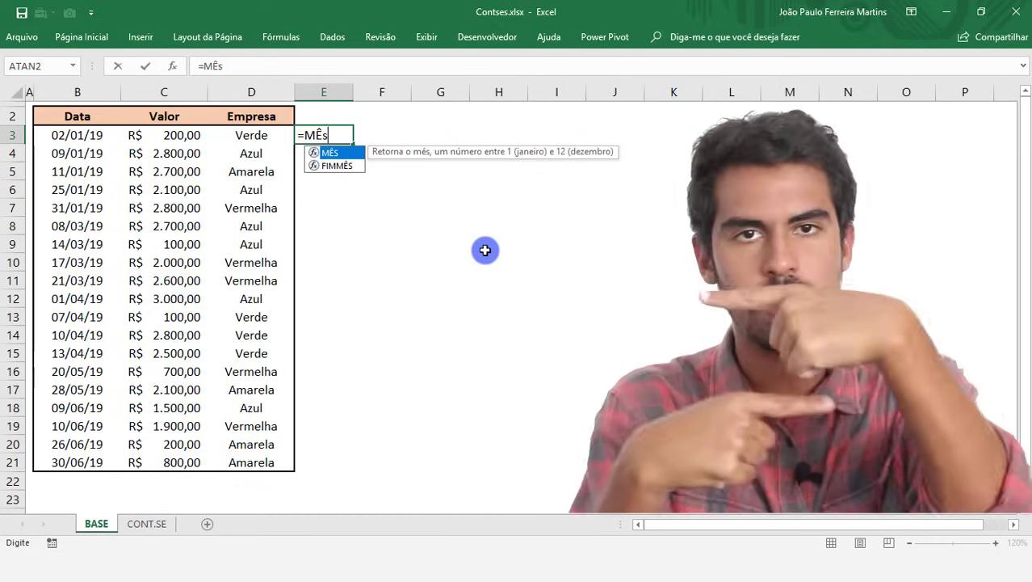
pyautogui.press('Tab')
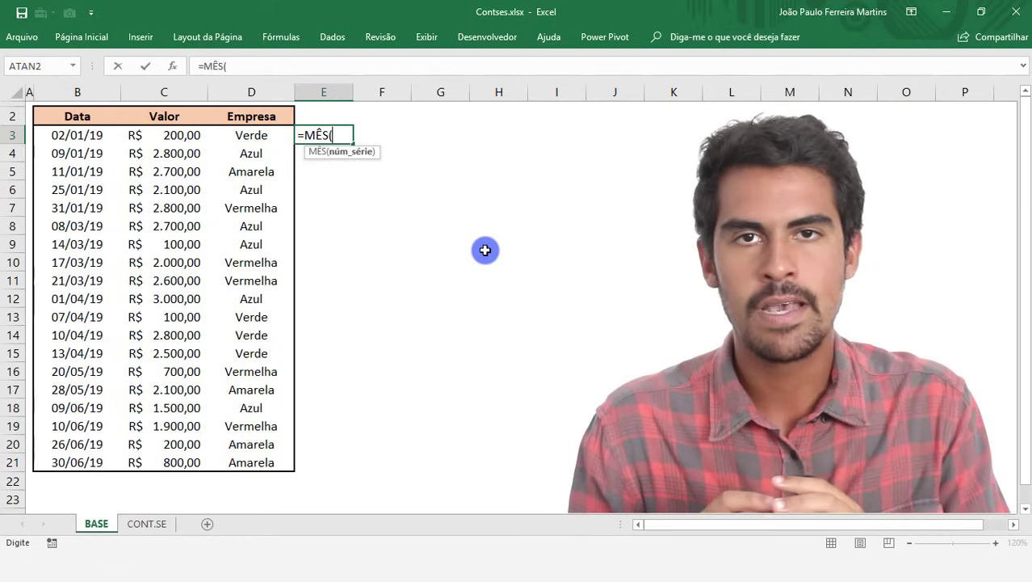
pyautogui.click(95, 134)
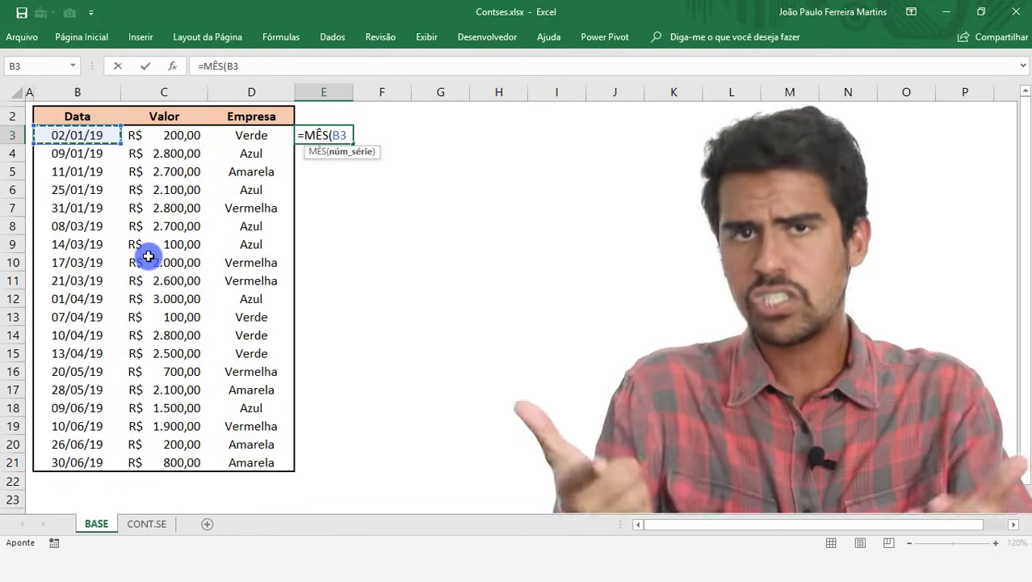
pyautogui.press('Return')
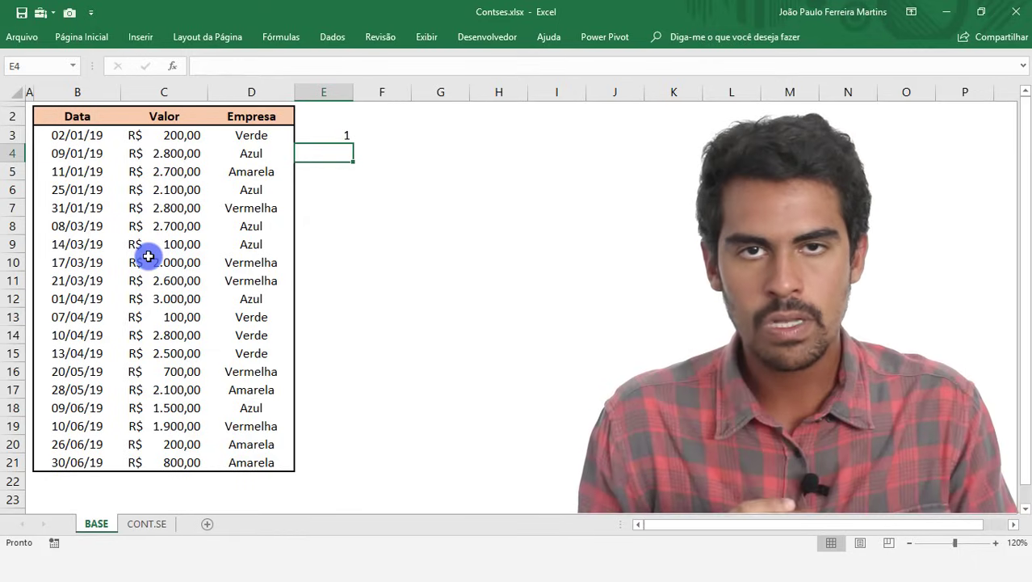
pyautogui.click(341, 135)
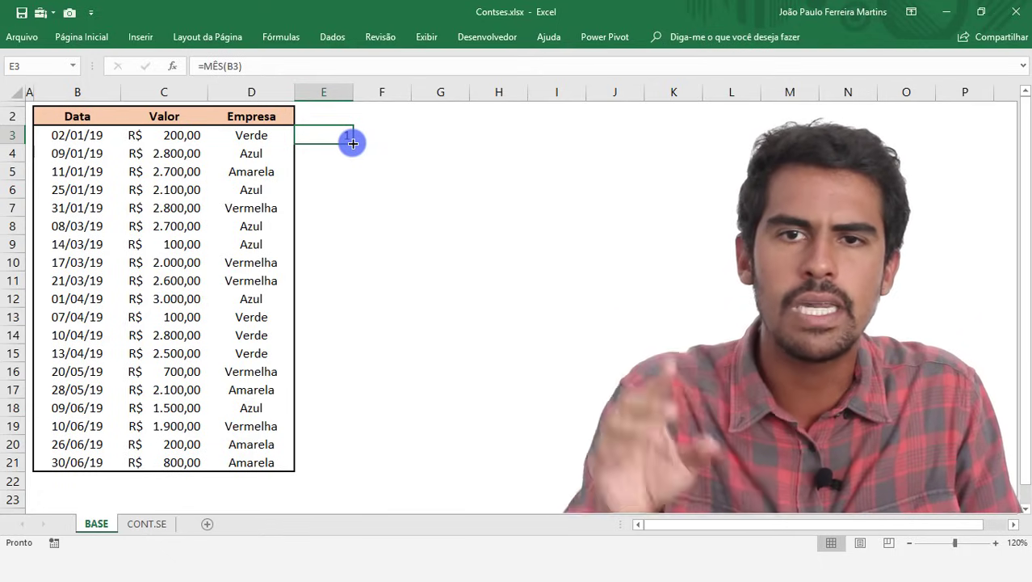
pyautogui.doubleClick(353, 143)
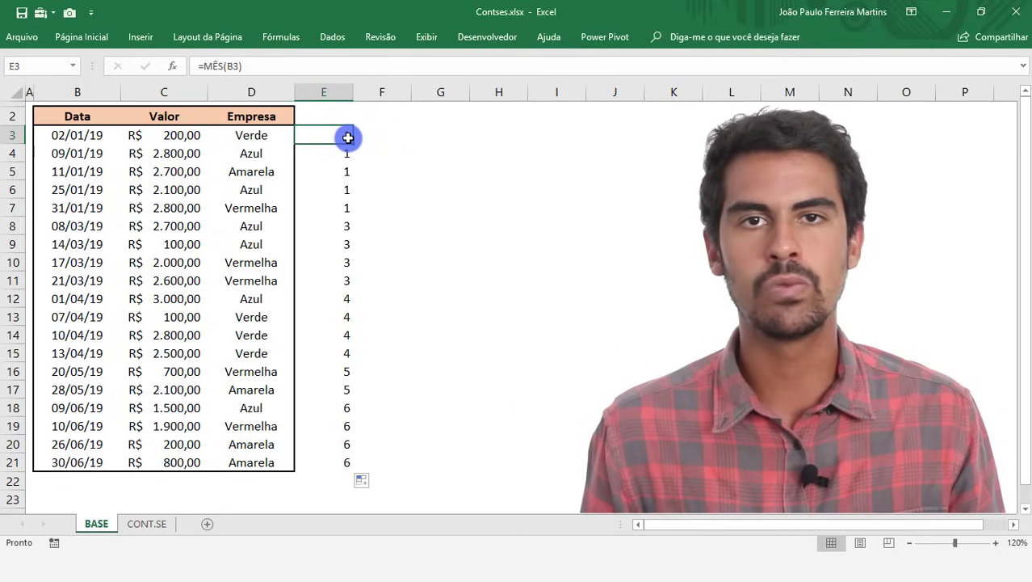
# - Compare the month numbers in column E with the dates in column B and the monthly headings on the CONT.SE sheet
pyautogui.moveTo(341, 135); pyautogui.dragTo(352, 211)
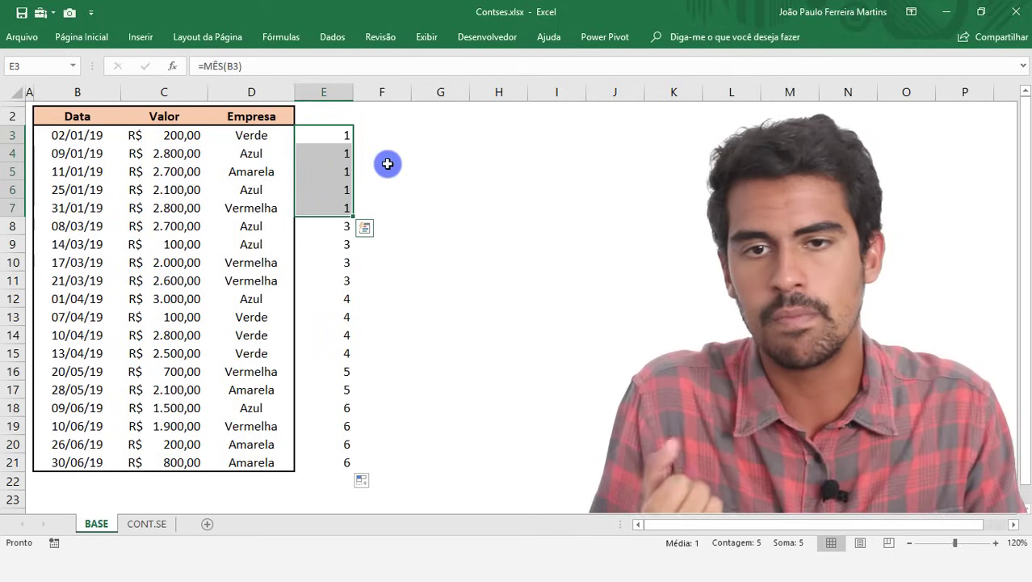
pyautogui.moveTo(337, 224); pyautogui.dragTo(329, 462)
pyautogui.click(345, 377)
pyautogui.click(327, 346)
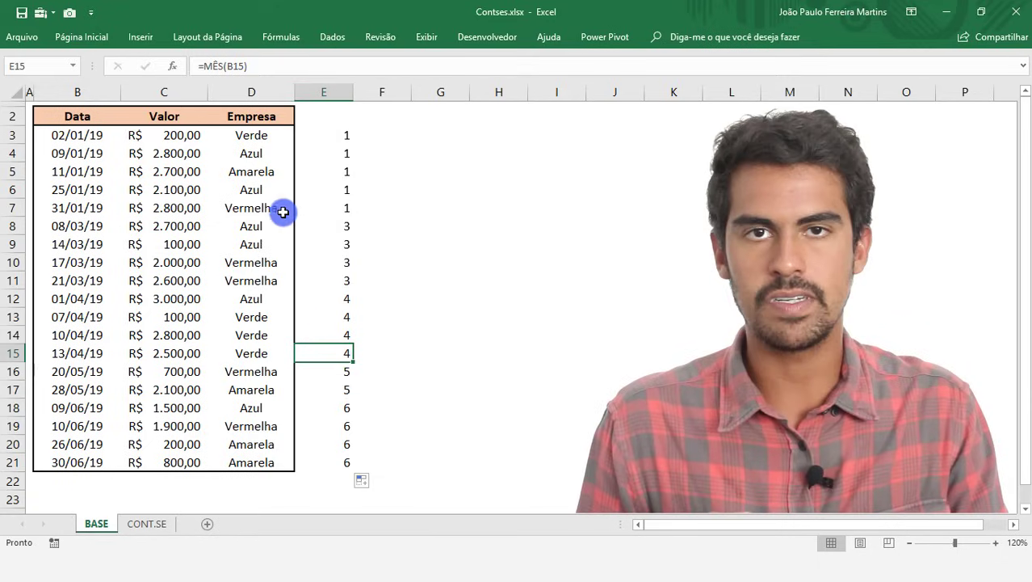
pyautogui.click(99, 137)
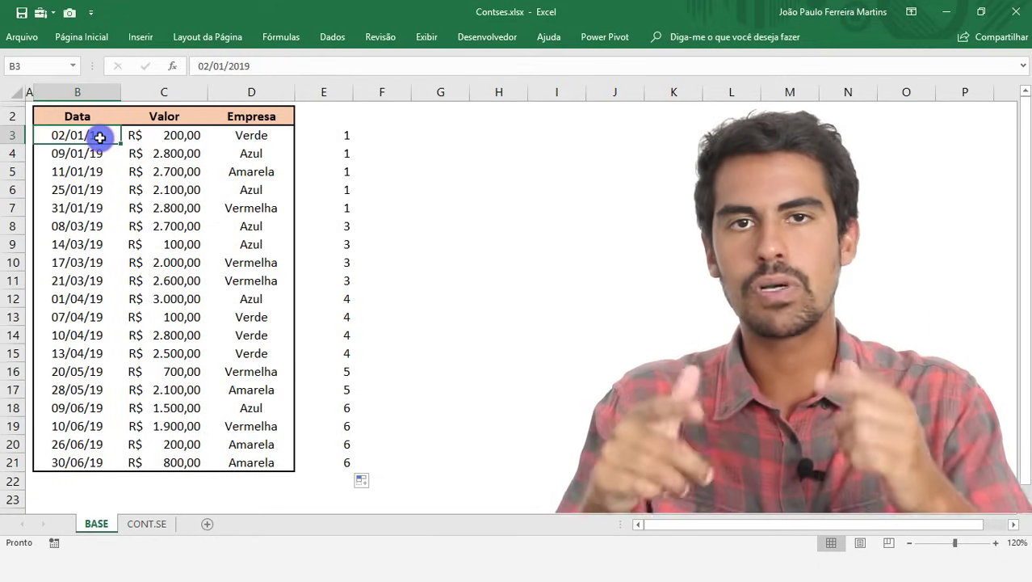
pyautogui.click(145, 523)
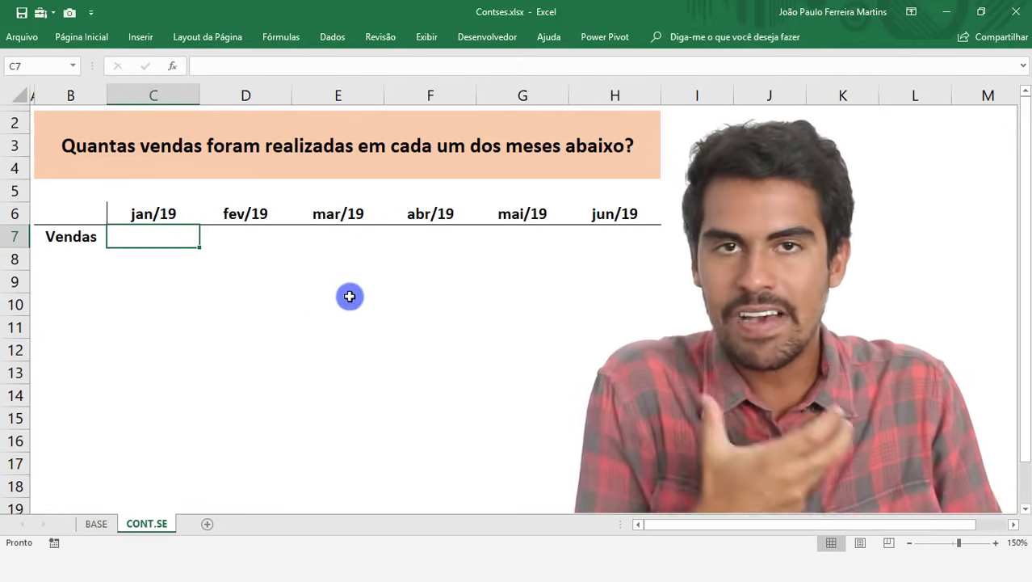
pyautogui.click(91, 523)
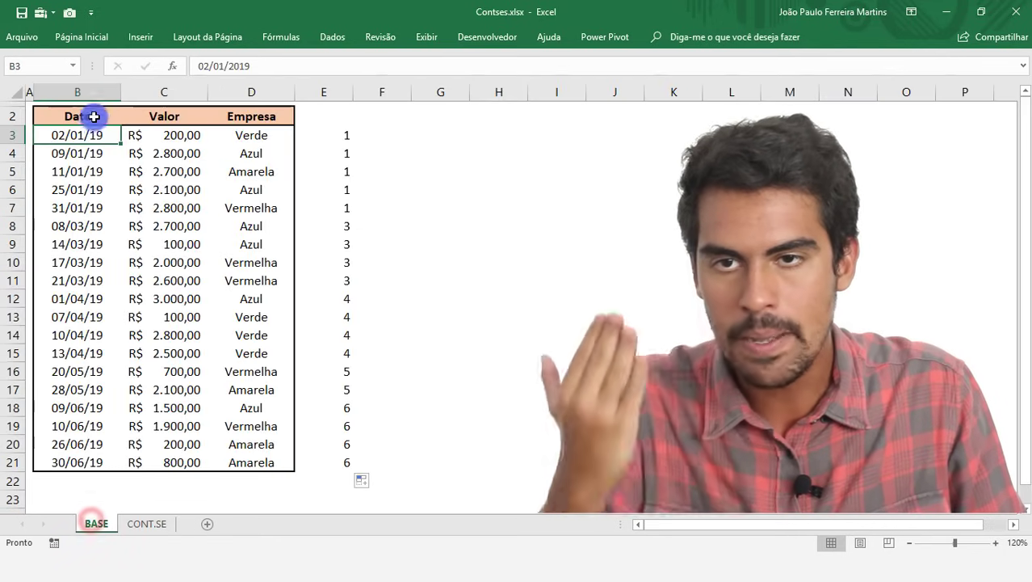
pyautogui.click(96, 92)
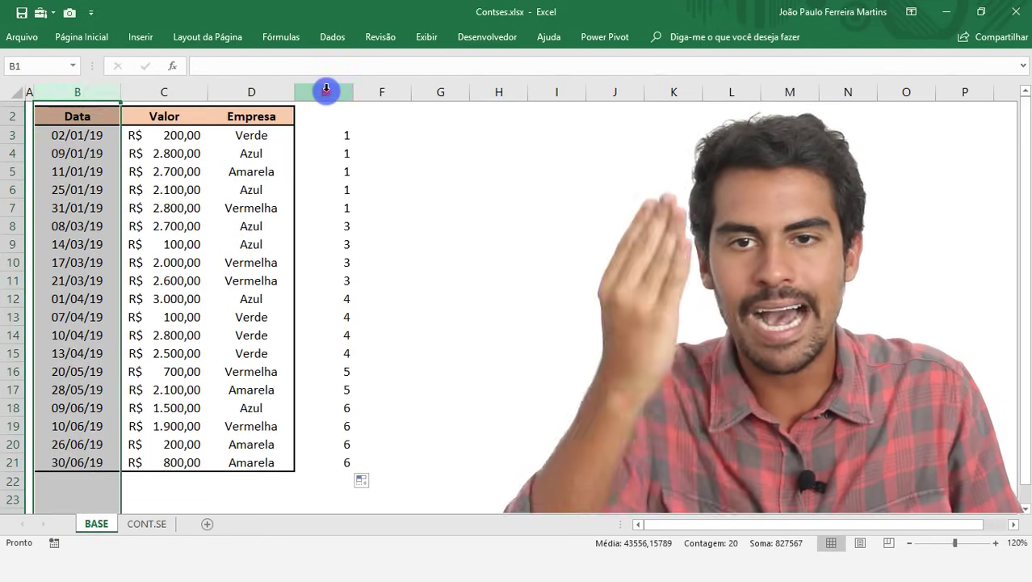
pyautogui.click(329, 92)
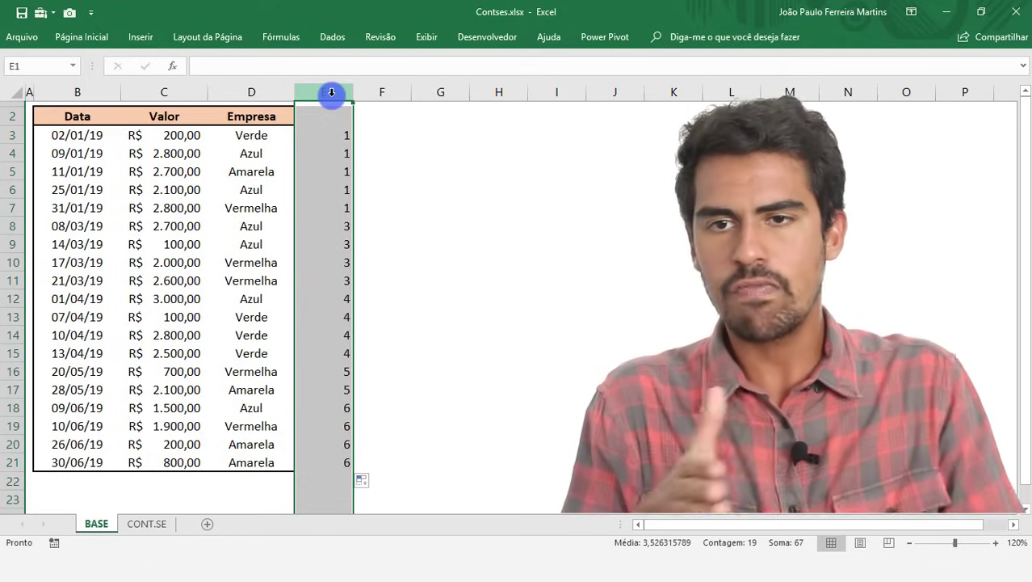
pyautogui.click(90, 171)
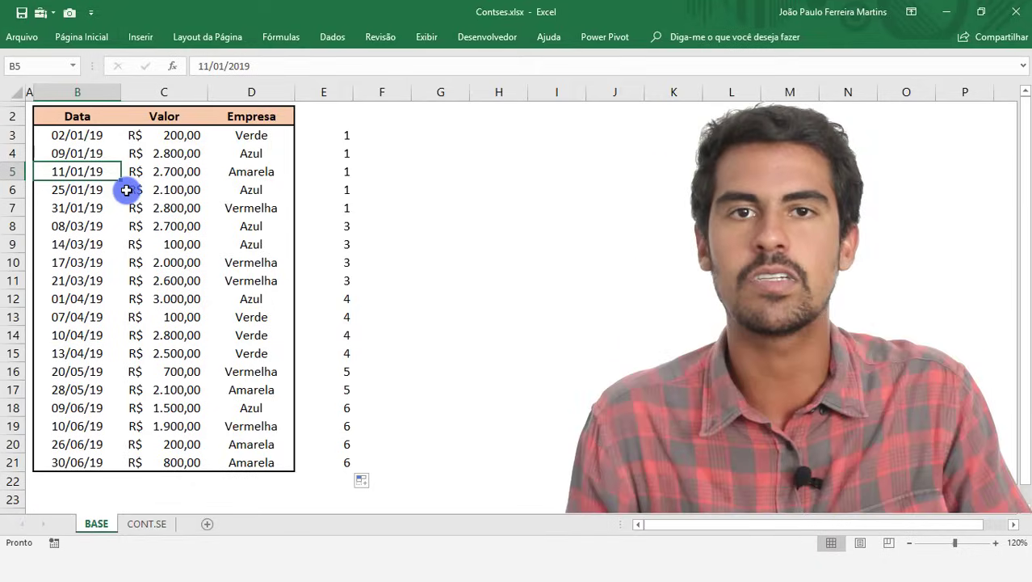
# - On the CONT.SE sheet, count the January sales in cell C7 with =CONT.SE(BASE!E:E;1)
pyautogui.click(142, 521)
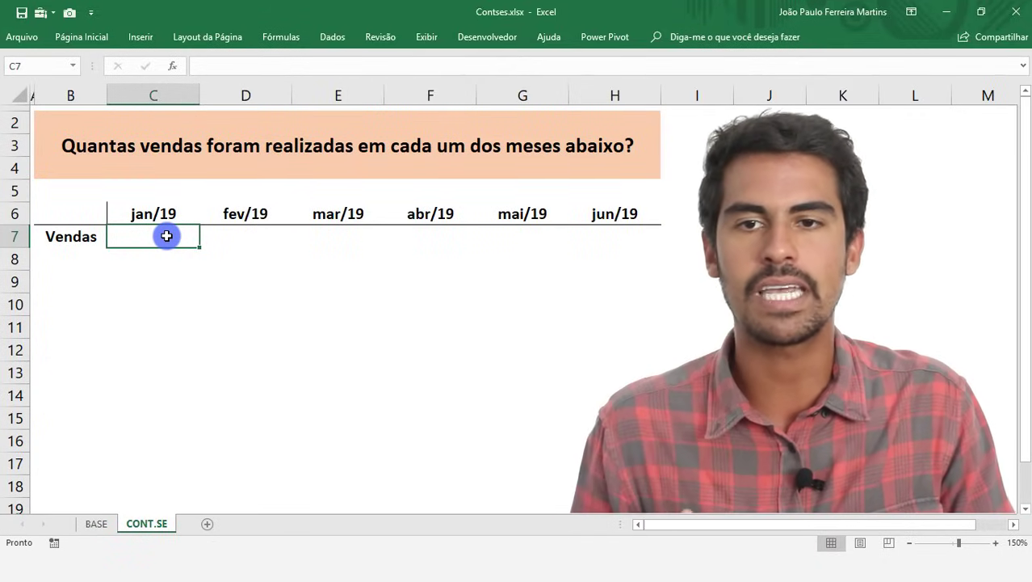
pyautogui.write('=c')
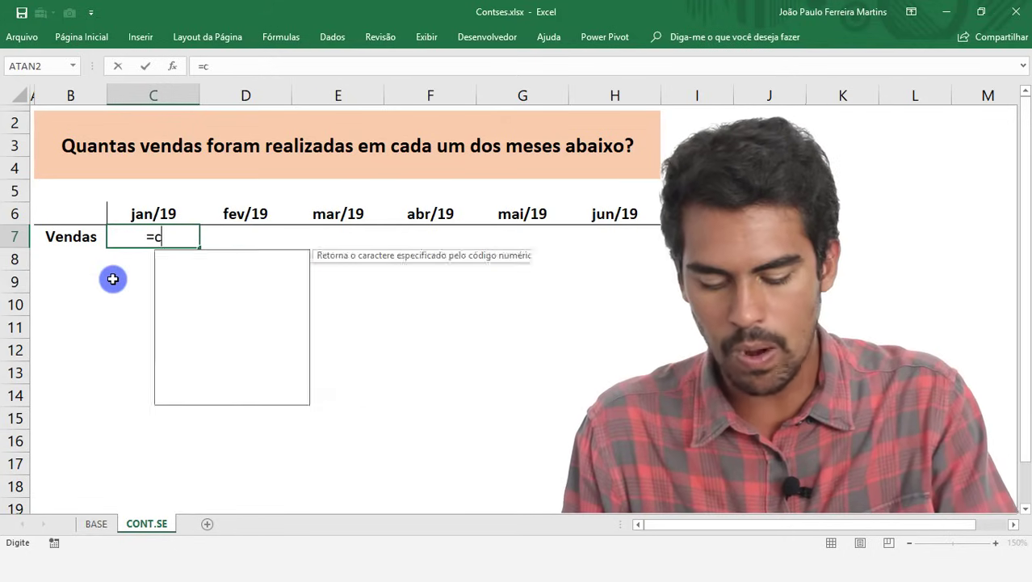
pyautogui.write('ont.se')
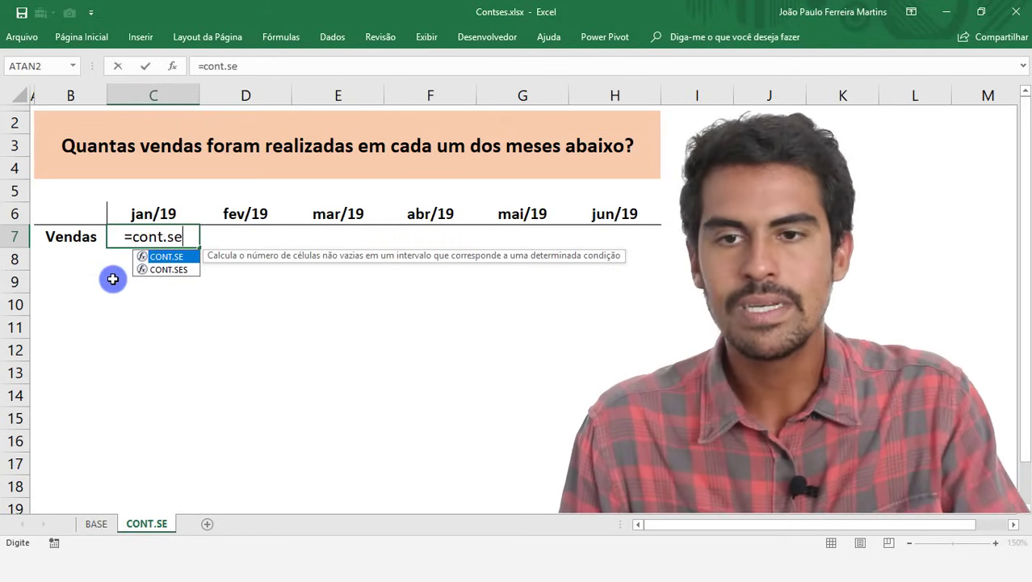
pyautogui.press('Tab')
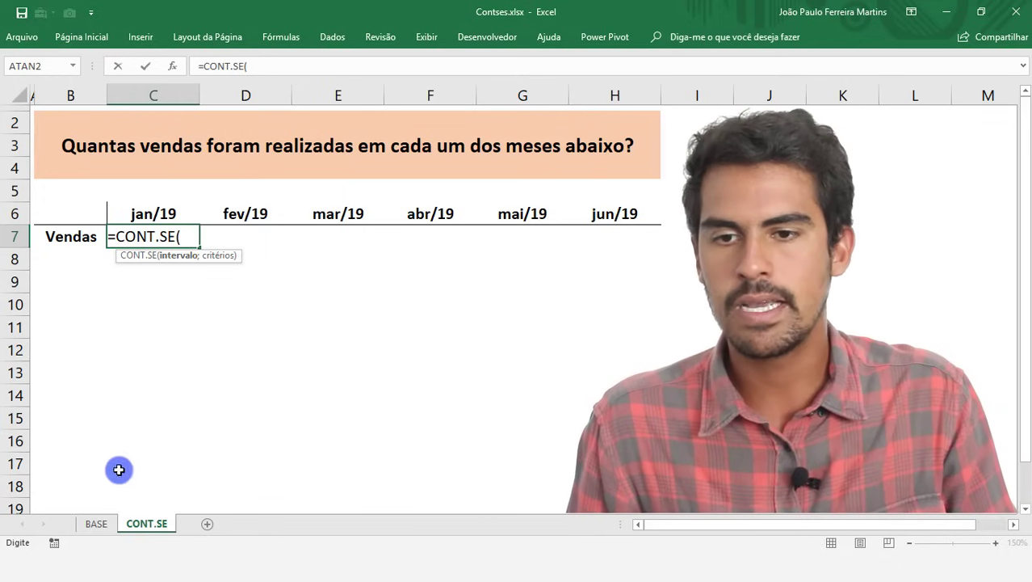
pyautogui.click(96, 523)
pyautogui.click(332, 85)
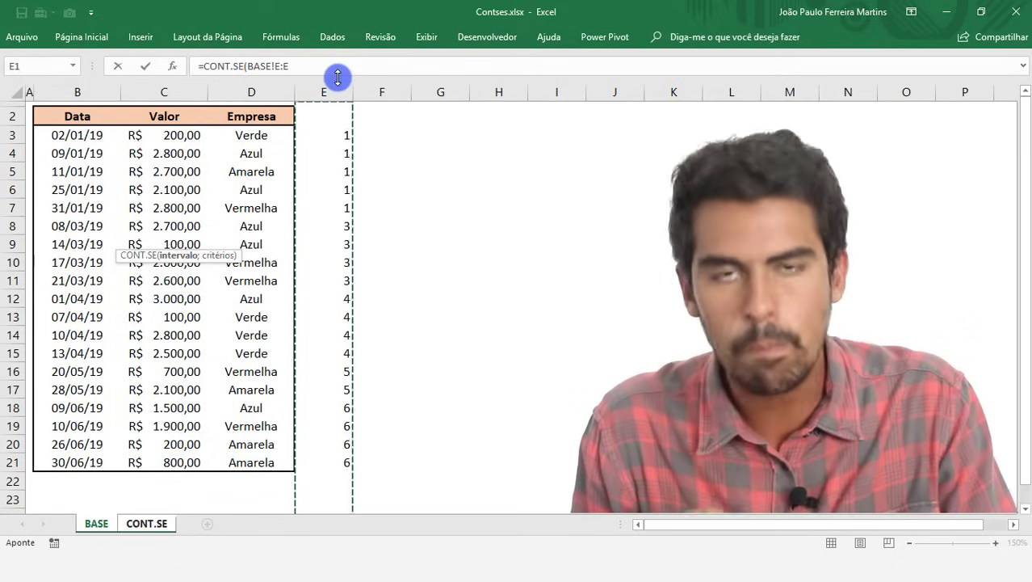
pyautogui.write(';')
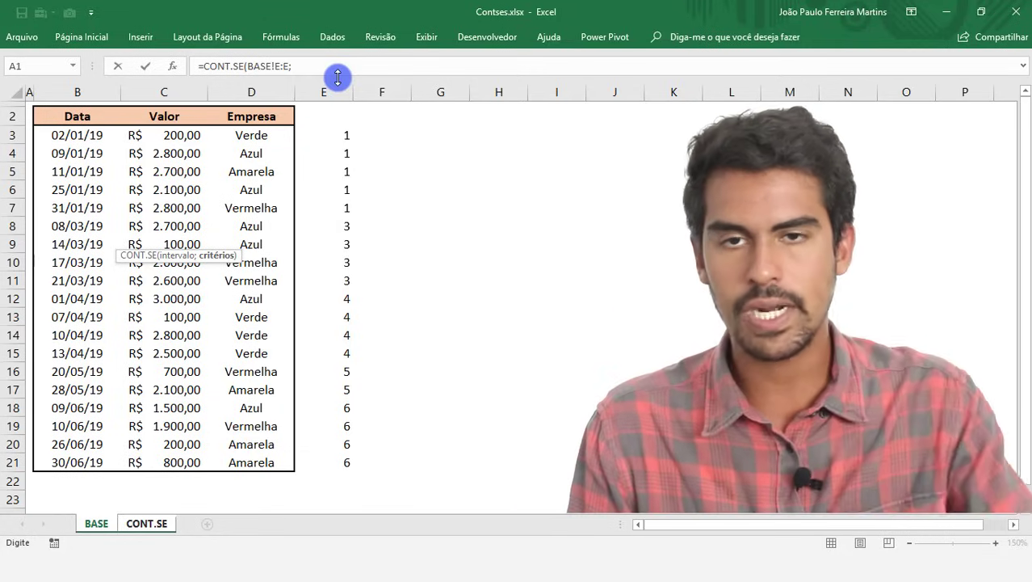
pyautogui.write('1')
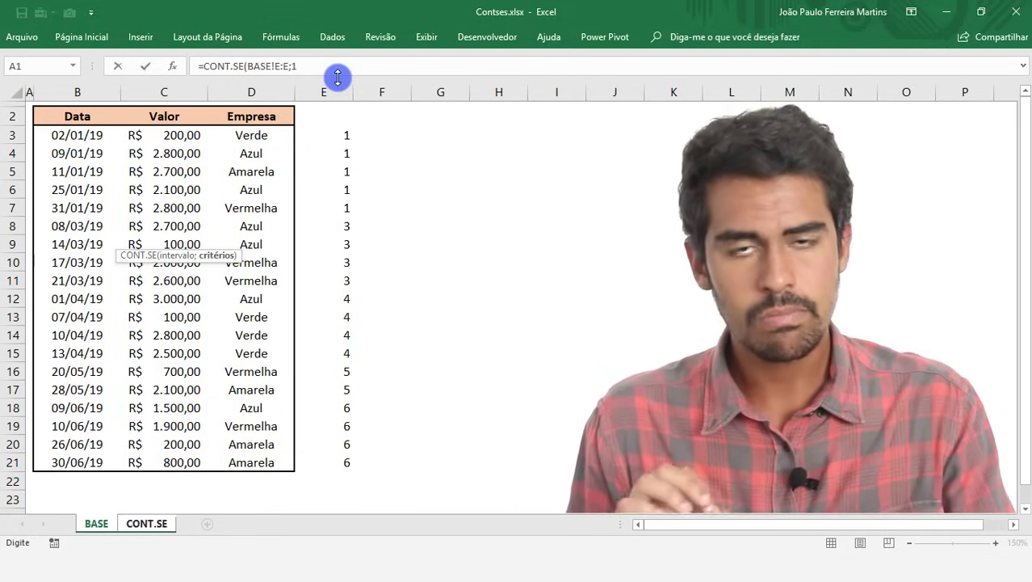
pyautogui.press('Return')
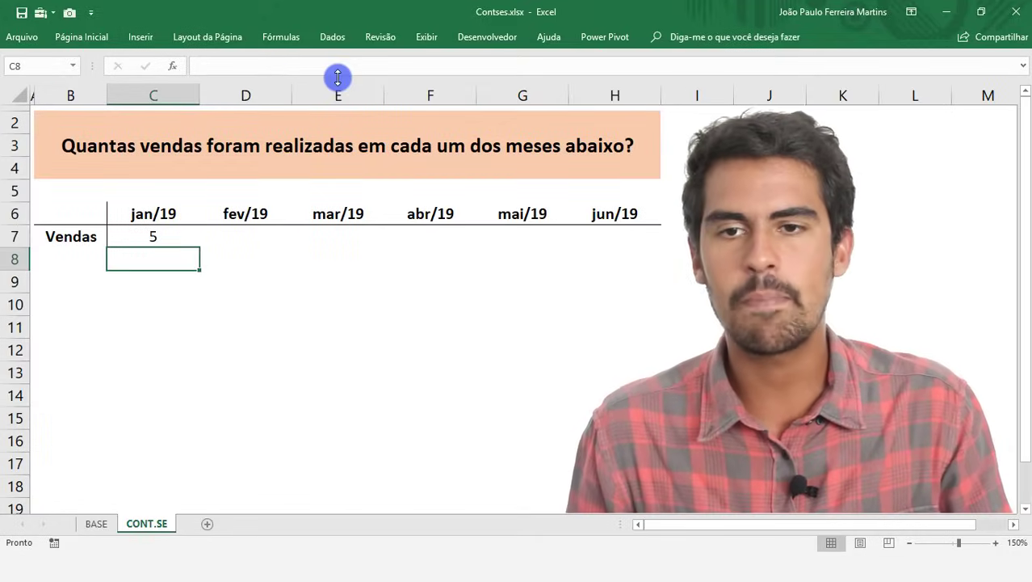
pyautogui.click(185, 238)
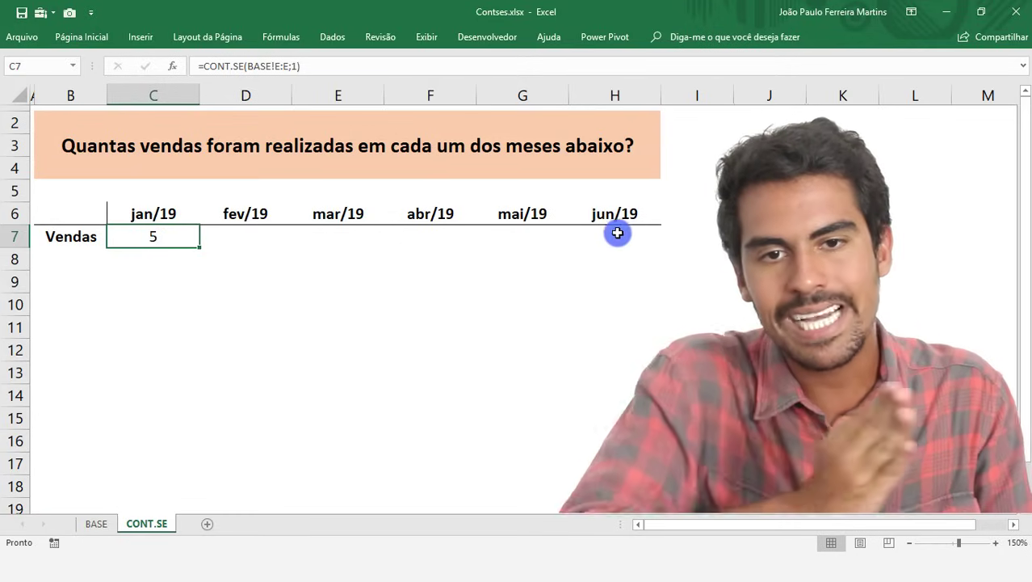
# - Enter the month numbers 1 to 6 across cells C8:H8, below the Vendas row
pyautogui.click(174, 266)
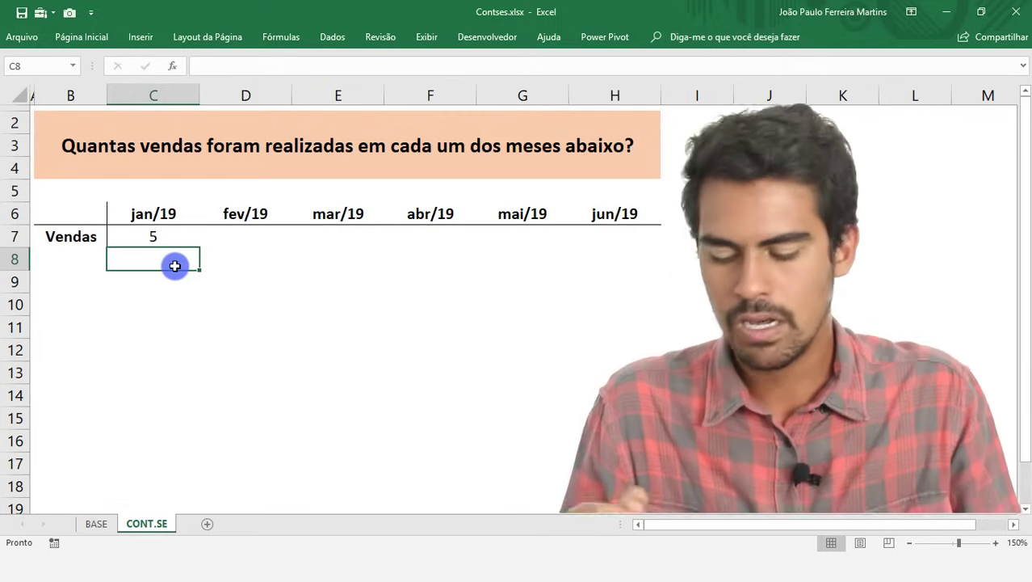
pyautogui.write('1')
pyautogui.press('Tab')
pyautogui.write('2')
pyautogui.press('Tab')
pyautogui.write('3')
pyautogui.press('Tab')
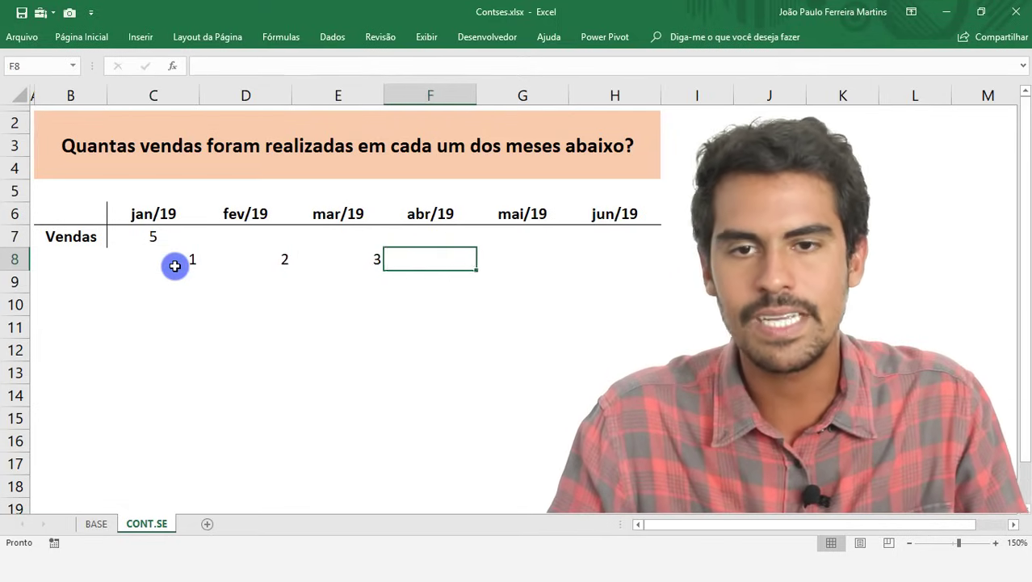
pyautogui.write('4')
pyautogui.press('Tab')
pyautogui.write('5')
pyautogui.press('Tab')
pyautogui.write('6')
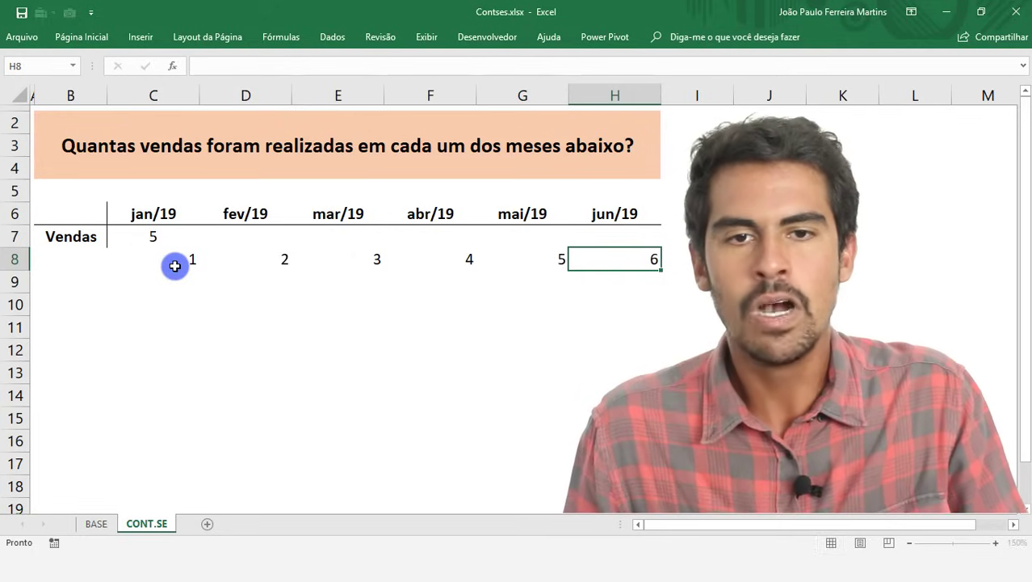
pyautogui.hotkey('ctrl', 'shift', 'Left')
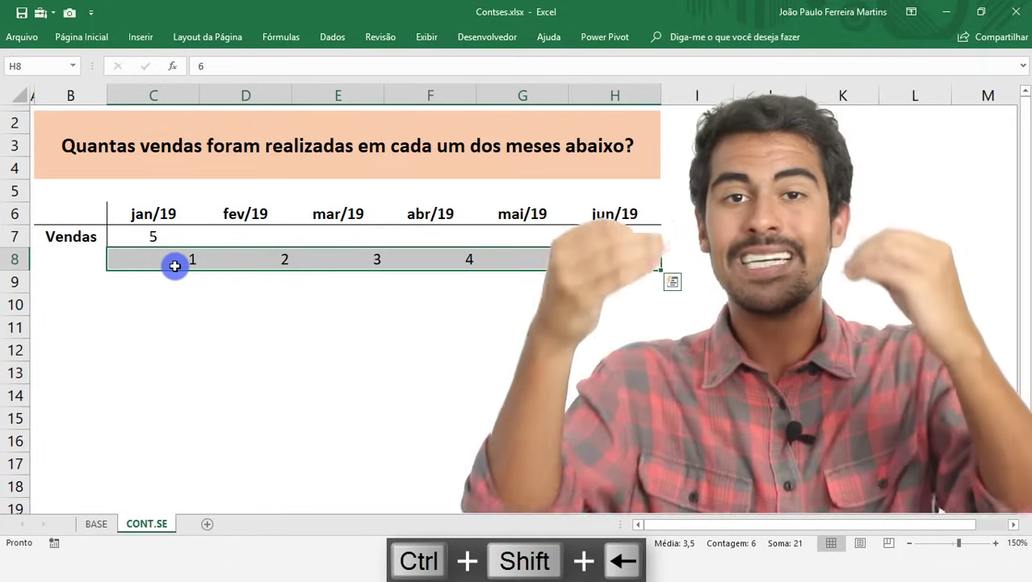
# - Check the criterion in the C7 formula against the month numbers in C8:H8
pyautogui.click(155, 232)
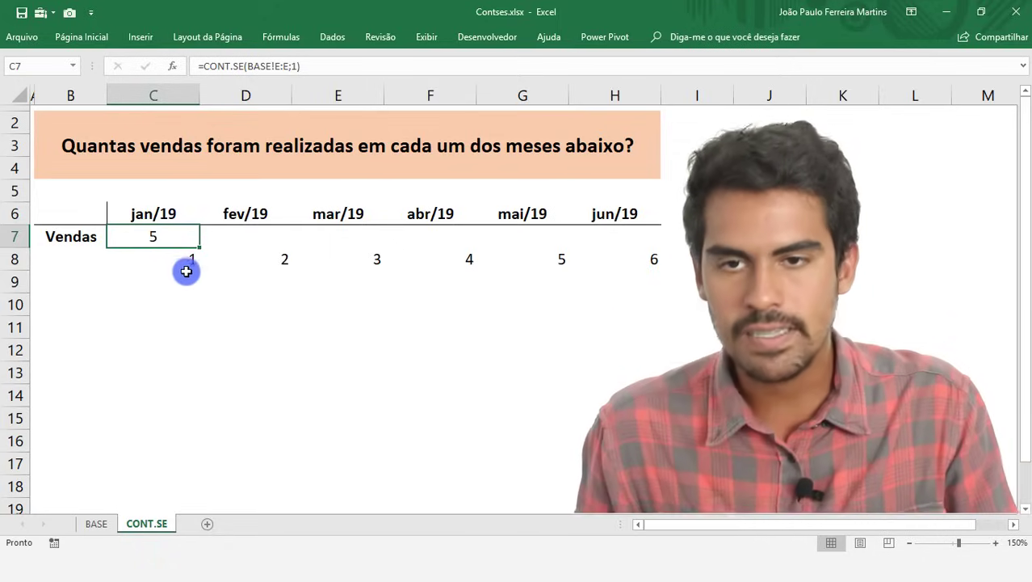
pyautogui.click(173, 257)
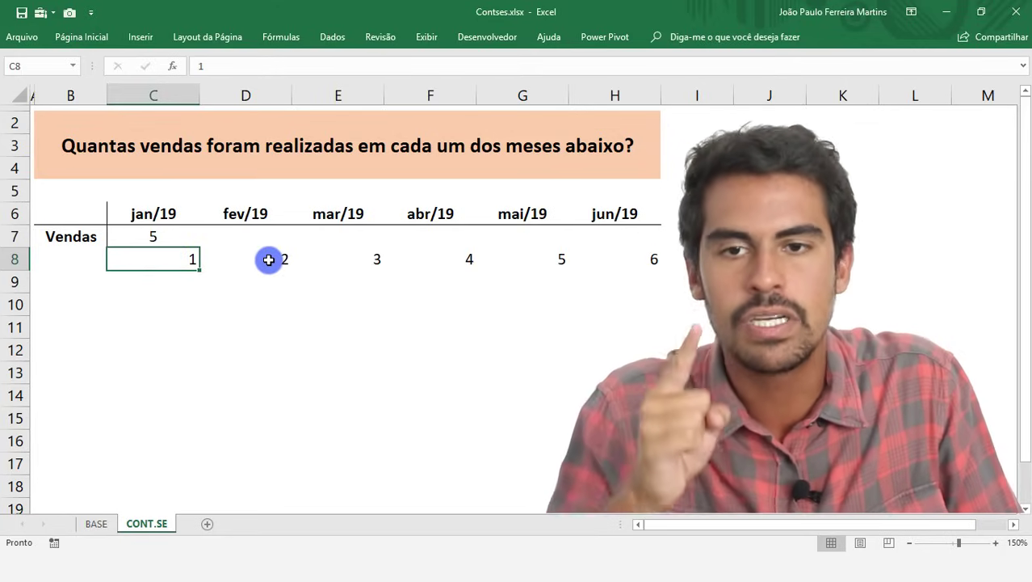
pyautogui.click(269, 258)
pyautogui.click(345, 259)
pyautogui.click(461, 267)
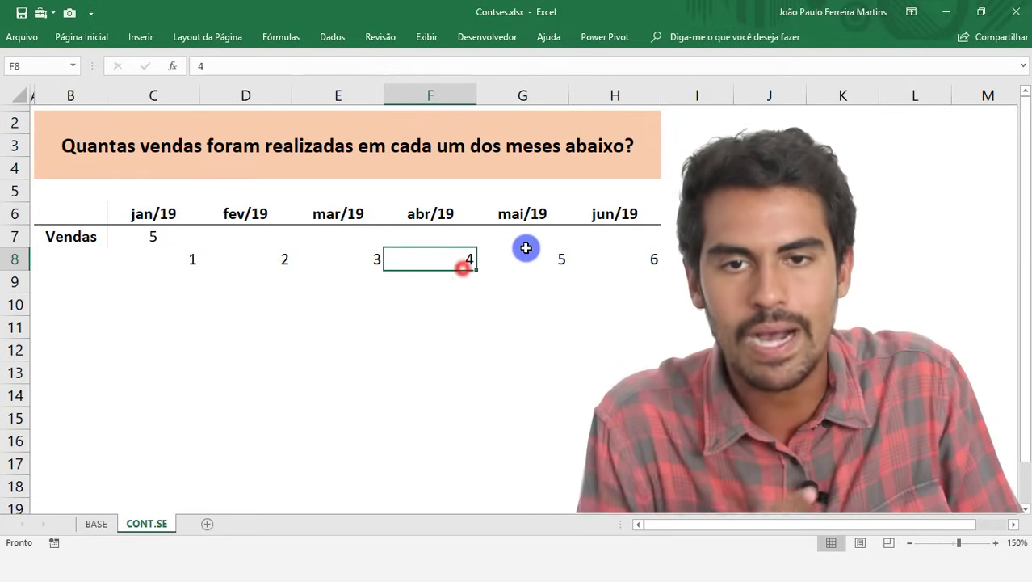
pyautogui.click(524, 255)
pyautogui.click(613, 253)
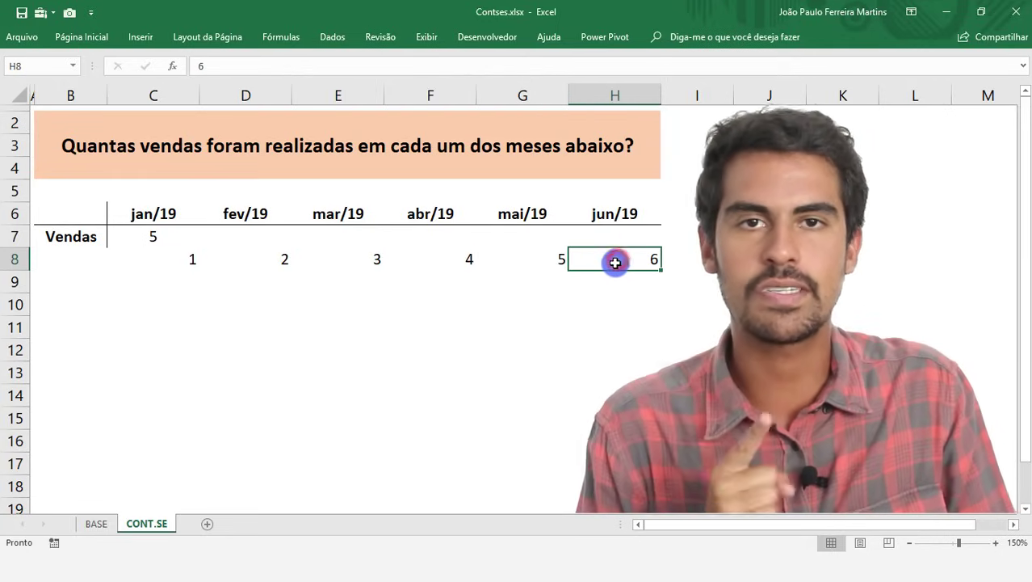
# - Clear the January sales formula from cell C7
pyautogui.click(155, 232)
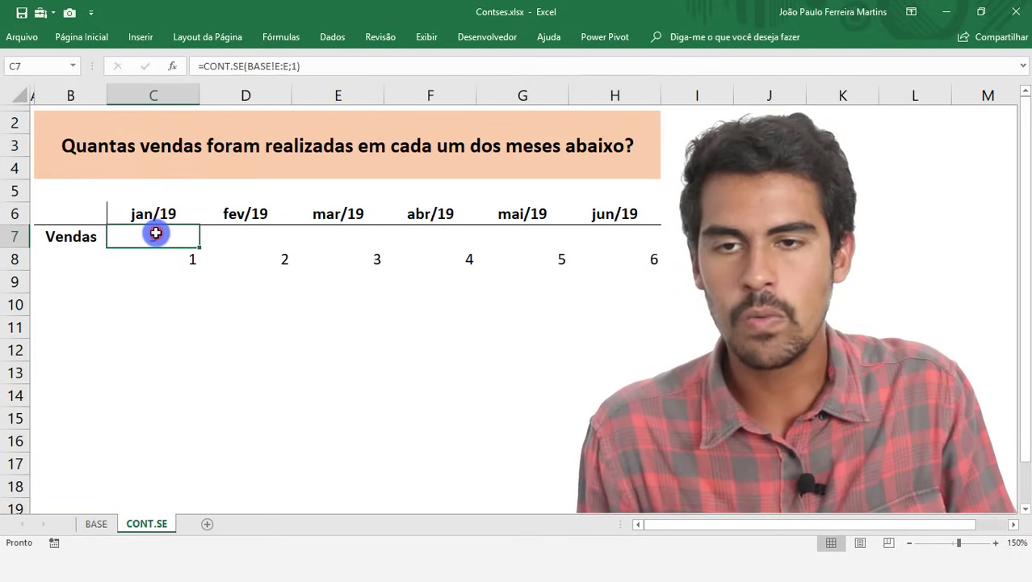
pyautogui.press('Delete')
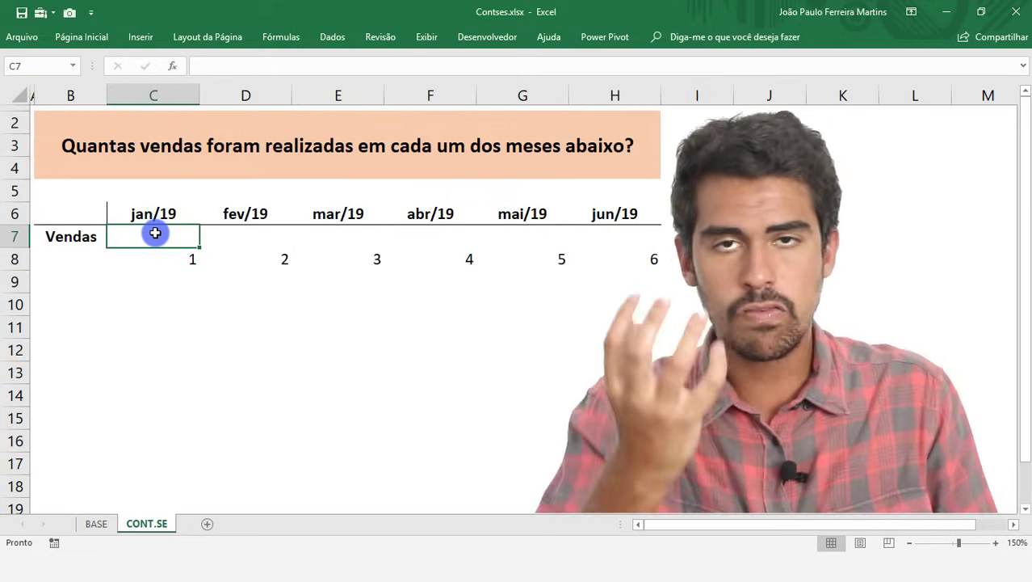
pyautogui.click(179, 255)
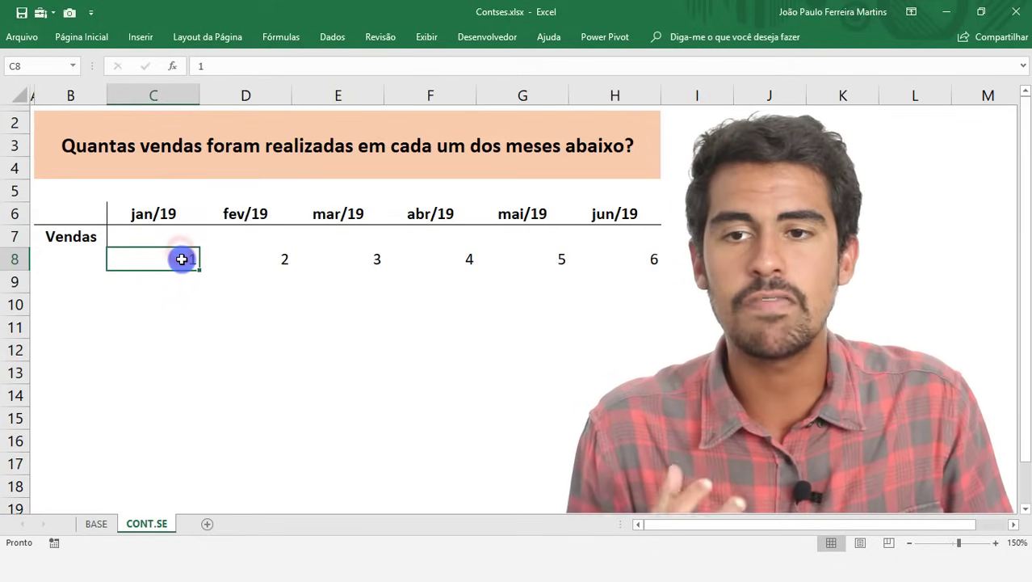